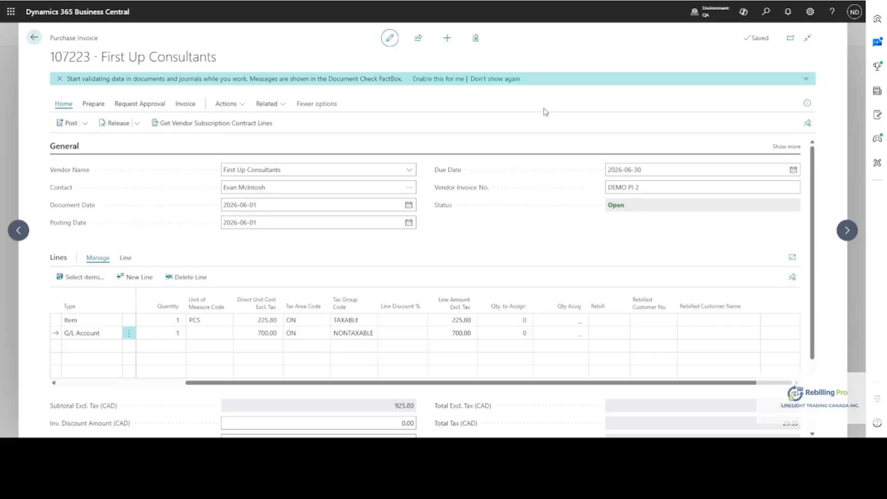
Mark the G/L Account line of the purchase invoice as REBILL with Adatum Corporation as the rebilled customer.
click(601, 334)
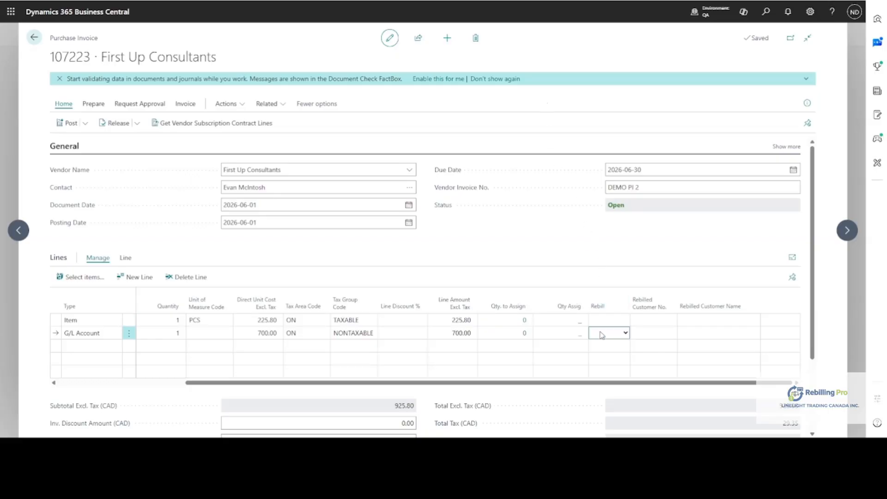
click(603, 359)
click(644, 332)
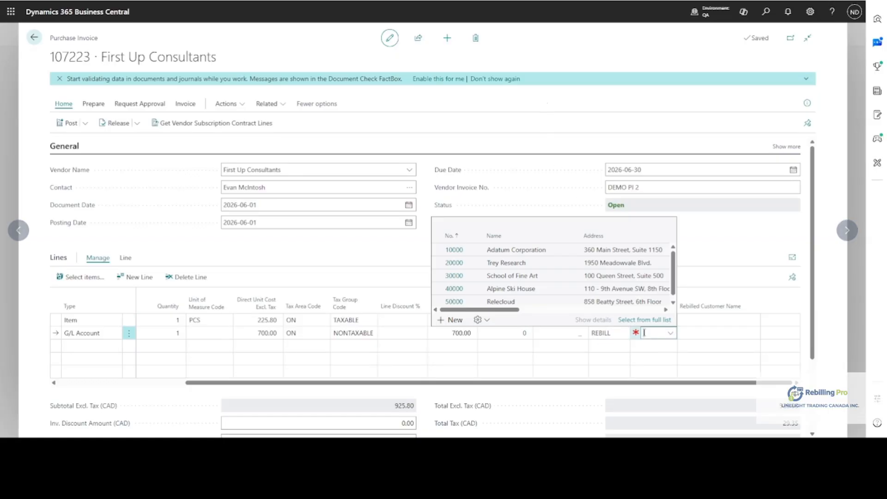
click(473, 255)
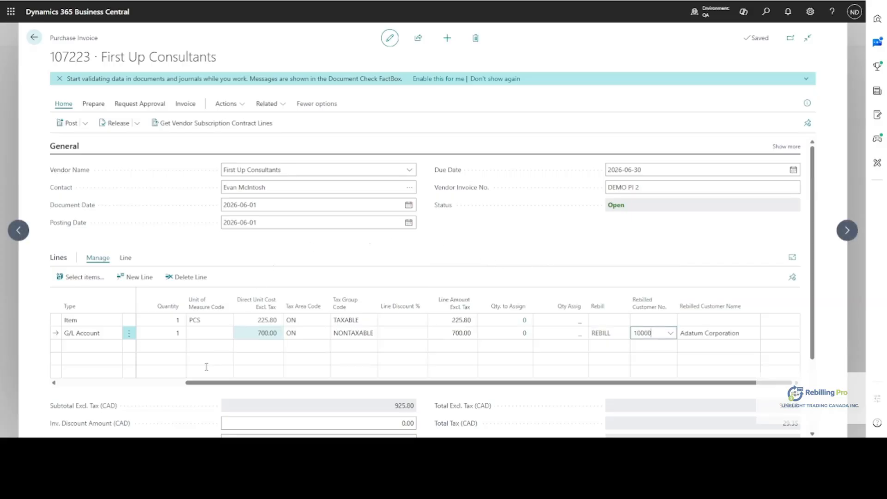
mouse_move(201, 388)
mouse_down()
mouse_move(65, 384)
mouse_move(204, 395)
mouse_up()
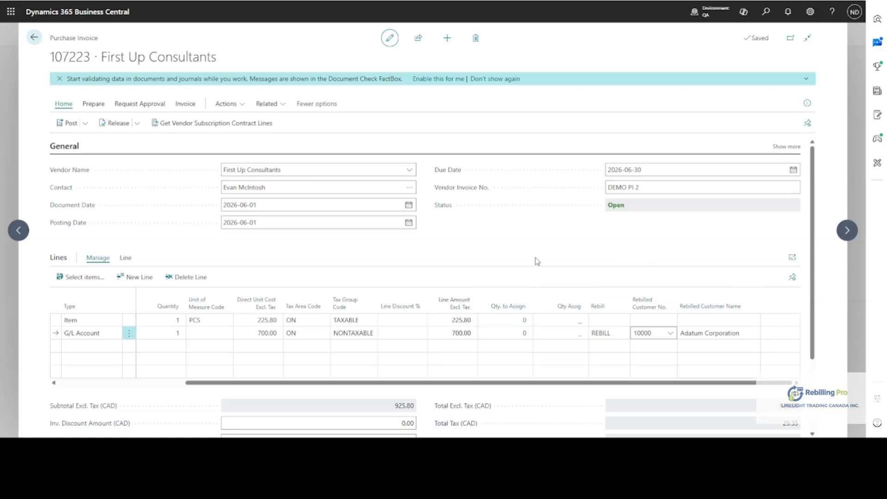
Post the First Up Consultants purchase invoice and open the posted document.
click(66, 126)
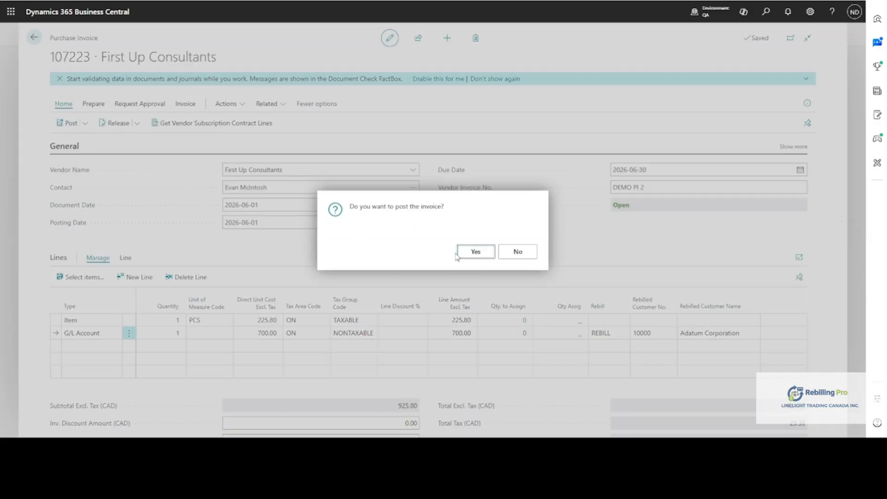
click(474, 252)
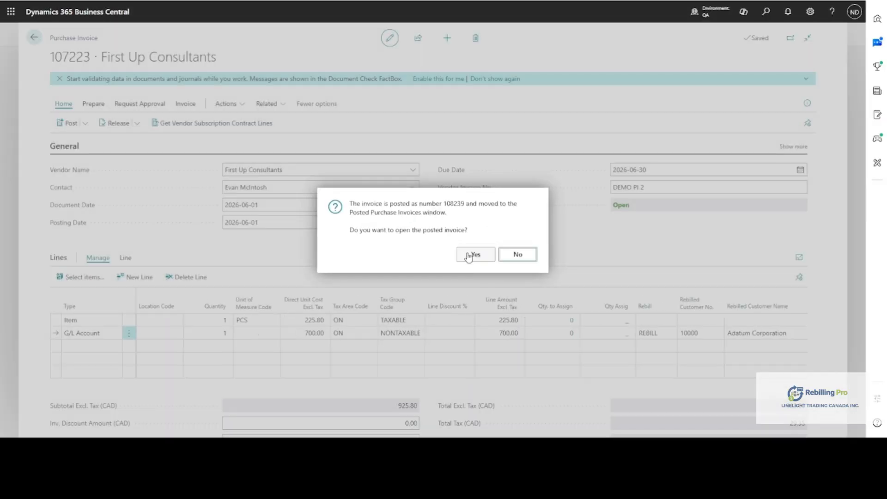
click(474, 254)
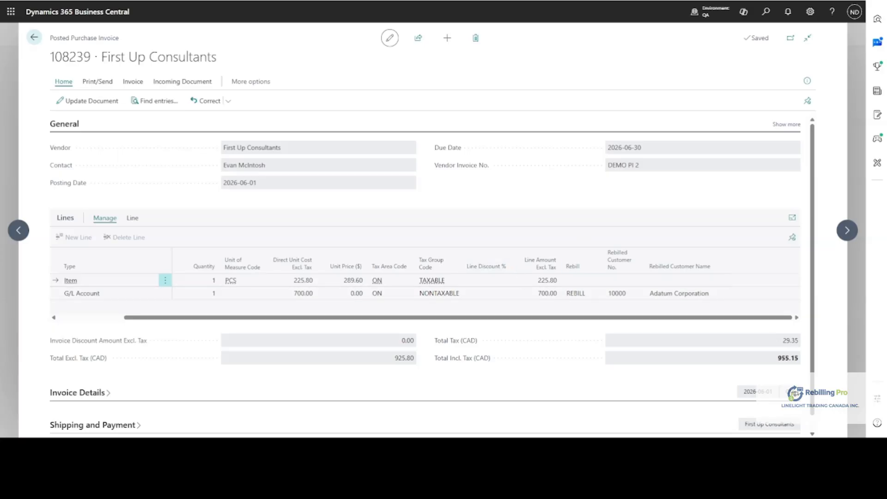
Examine the rebilling columns on the lines of Trey Research's posted sales invoice.
click(222, 1)
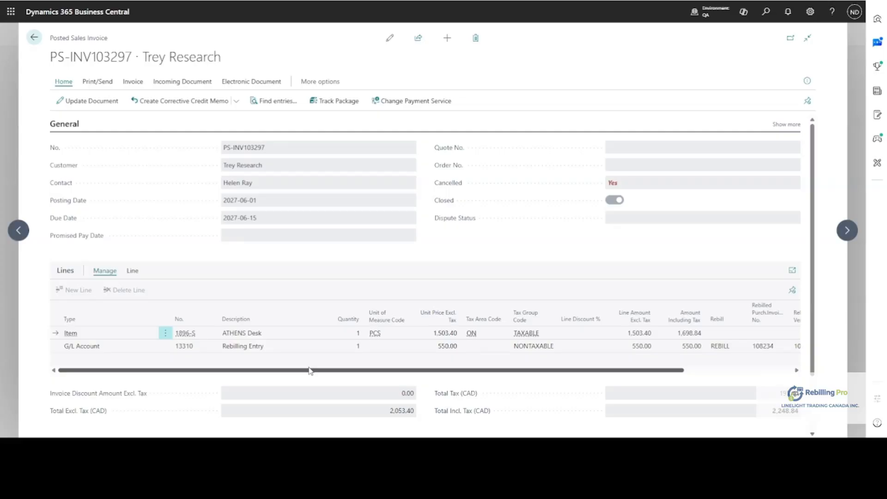
drag(309, 369, 579, 383)
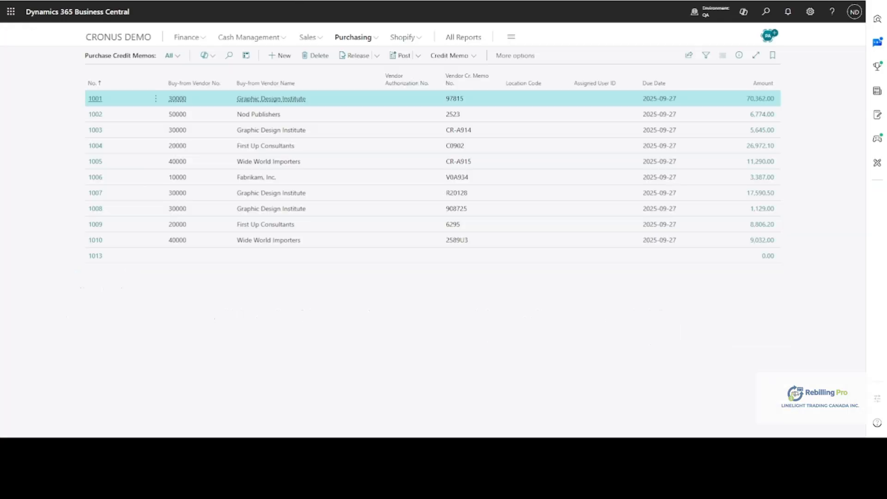
Create a new purchase credit memo and look at its Copy Document options without copying anything.
click(278, 55)
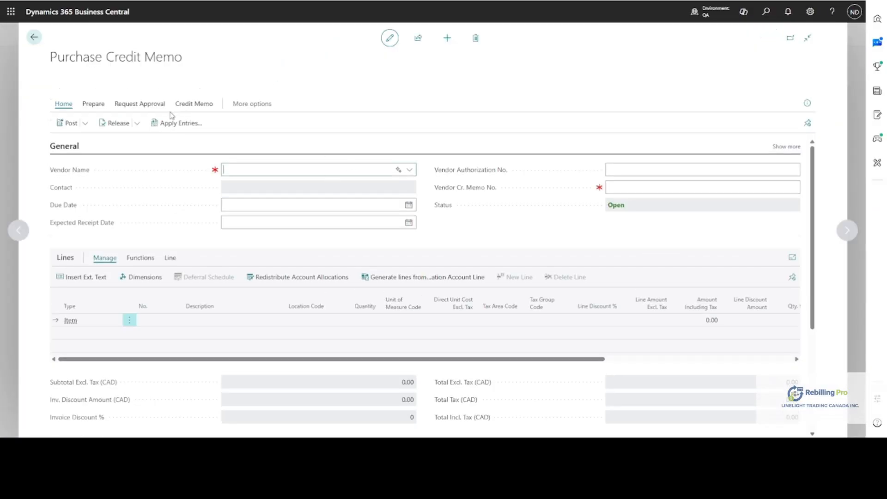
click(93, 106)
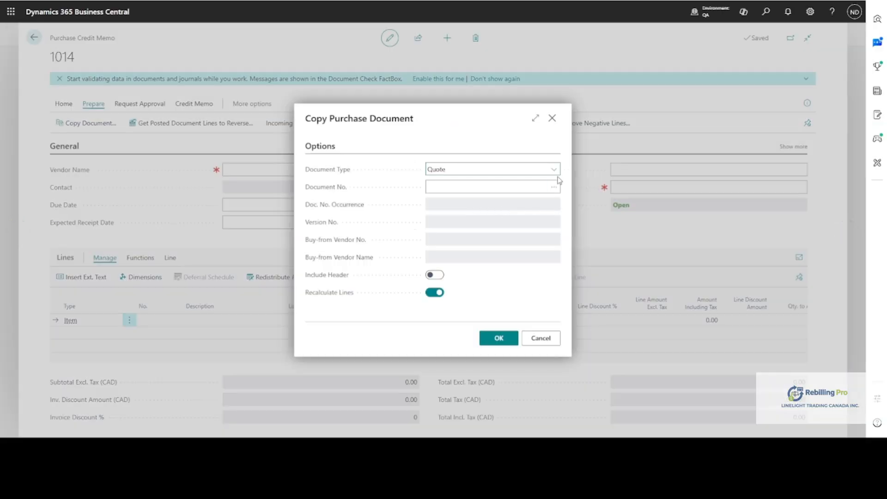
click(541, 338)
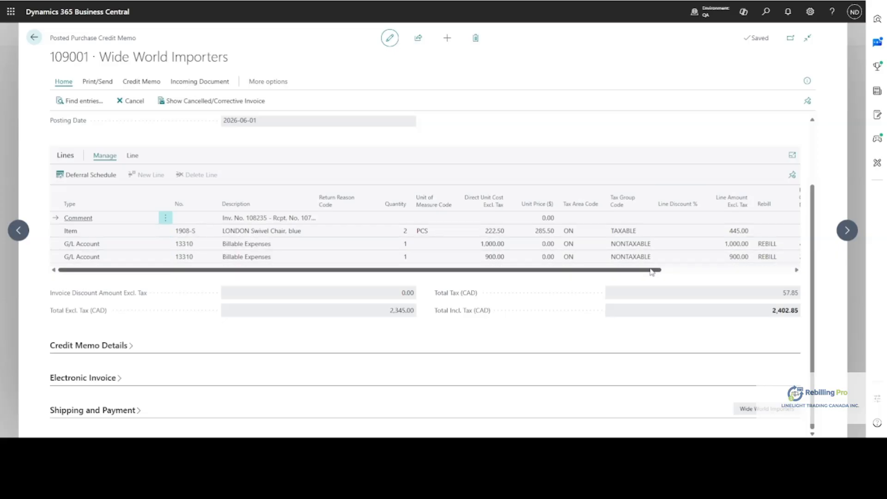
Examine the rebill, vendor and purchase invoice columns on the posted Wide World Importers purchase credit memo and Trey Research sales credit memo.
drag(650, 270, 784, 275)
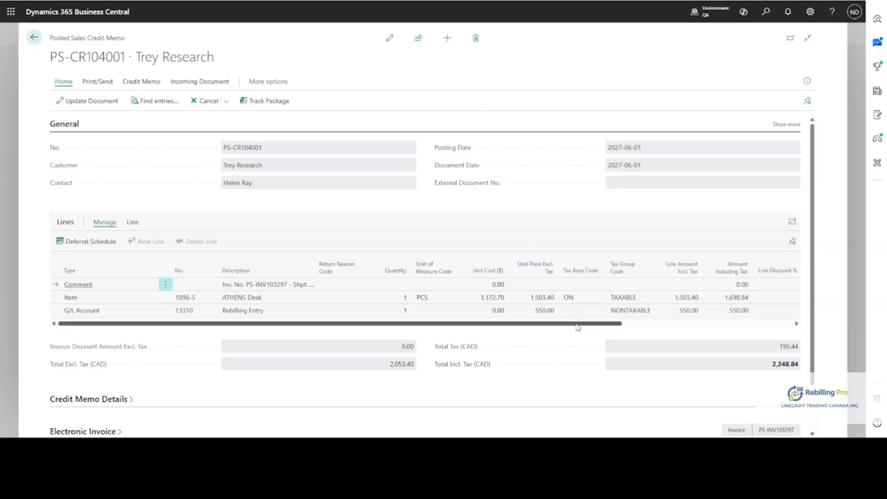
drag(577, 325, 746, 337)
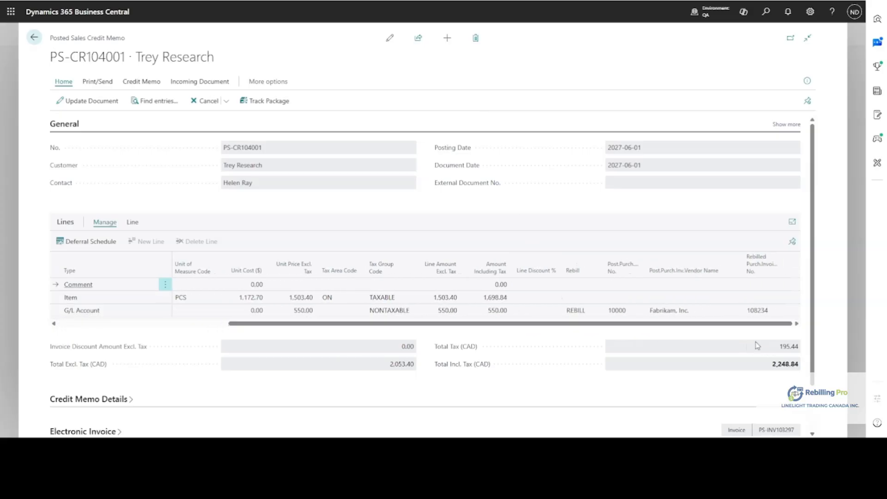
mouse_move(575, 277)
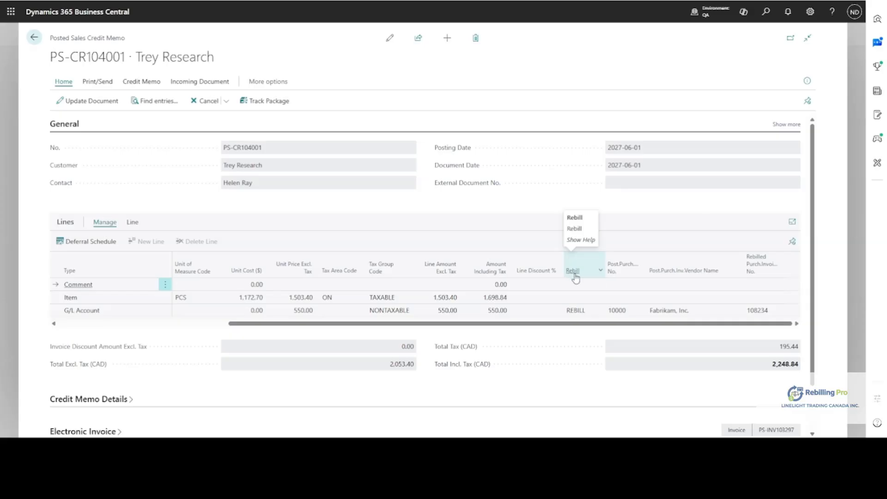
mouse_move(620, 272)
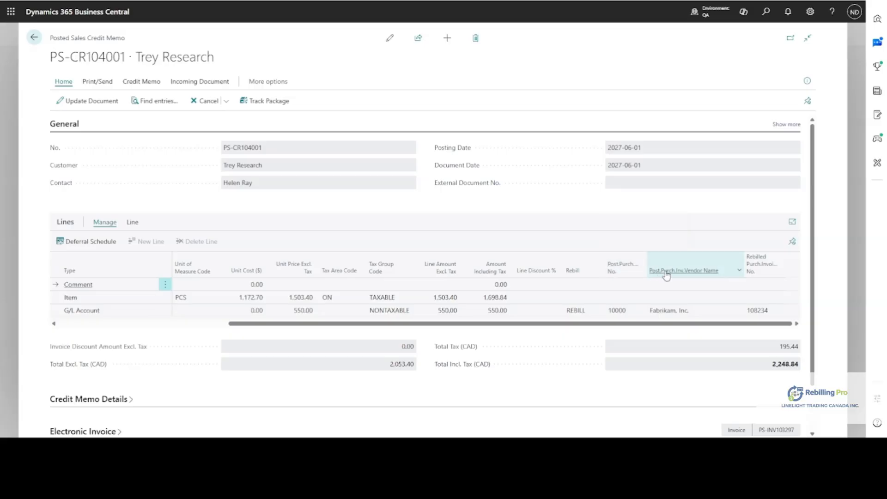
mouse_move(665, 276)
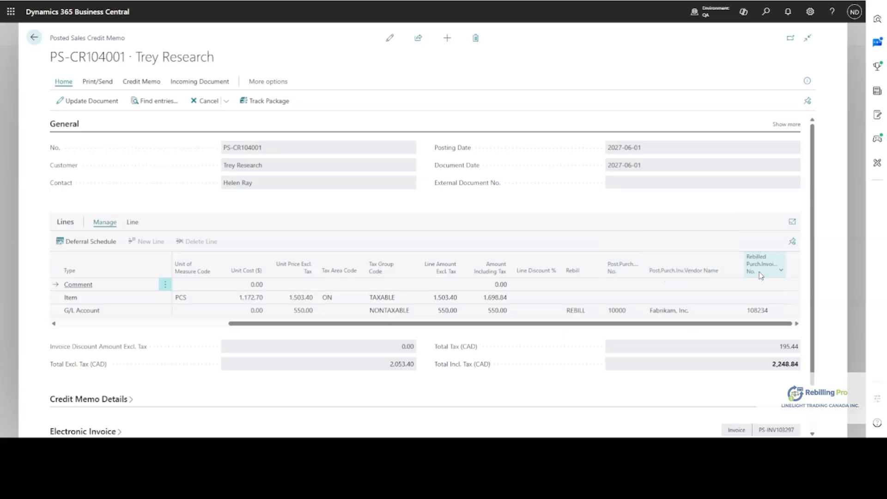
mouse_move(756, 268)
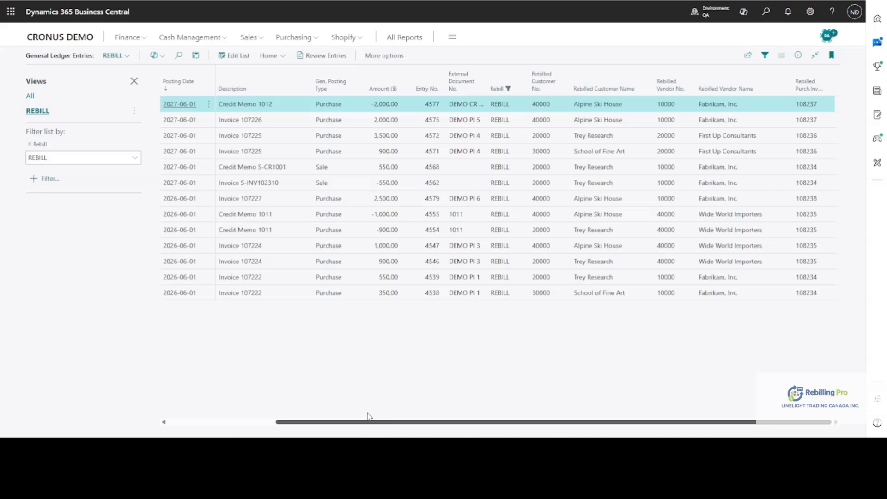
Review the document and rebilled customer and vendor columns of the general ledger entries filtered to REBILL.
drag(367, 422, 237, 423)
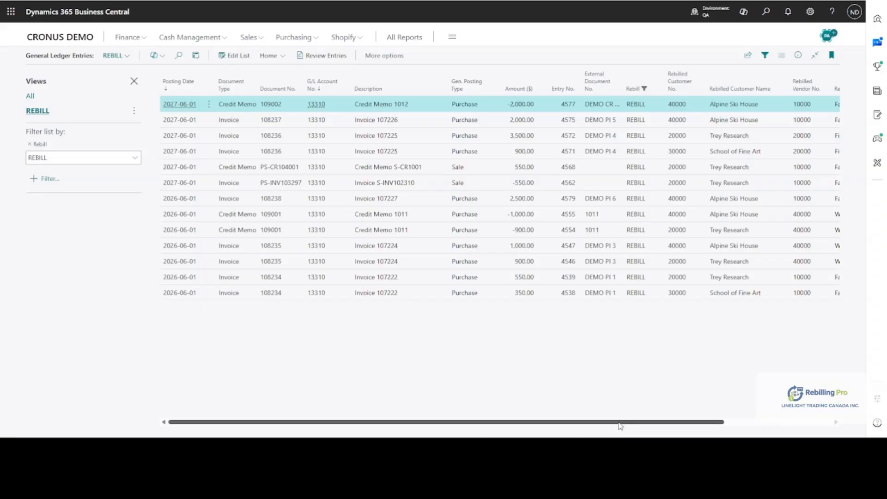
drag(621, 426, 726, 431)
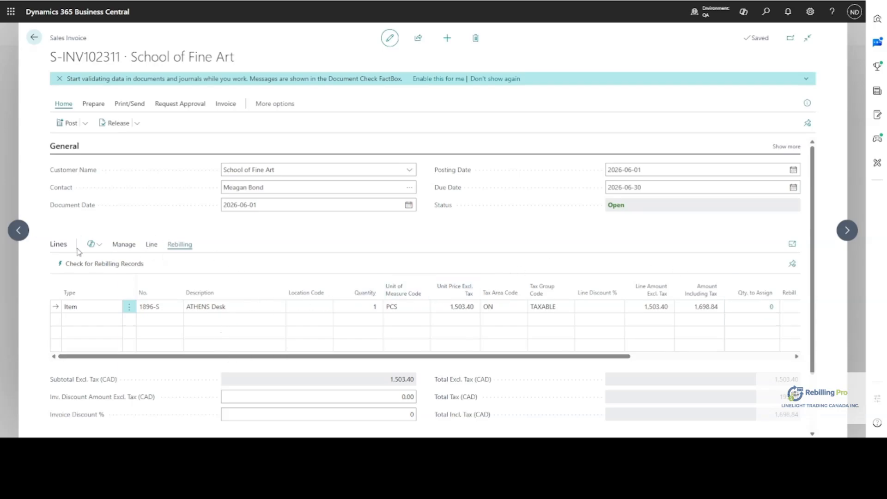
Check for rebilling records for School of Fine Art and load them into the open sales invoice.
click(59, 248)
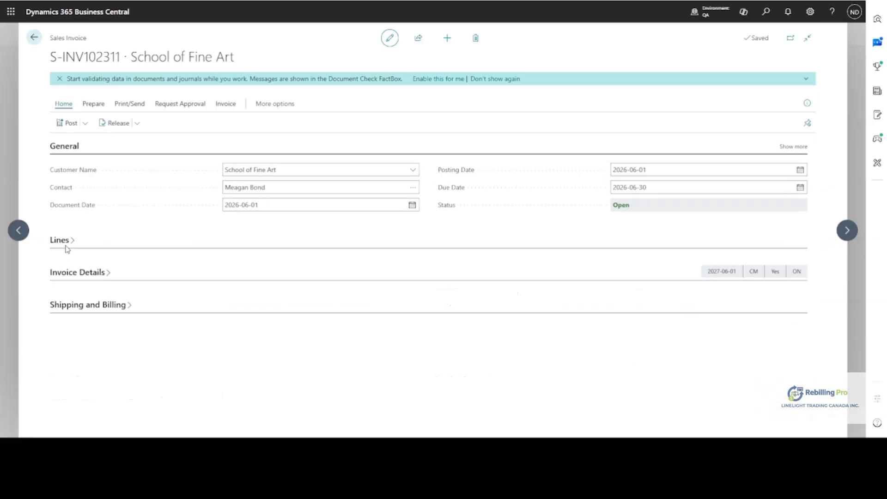
click(59, 245)
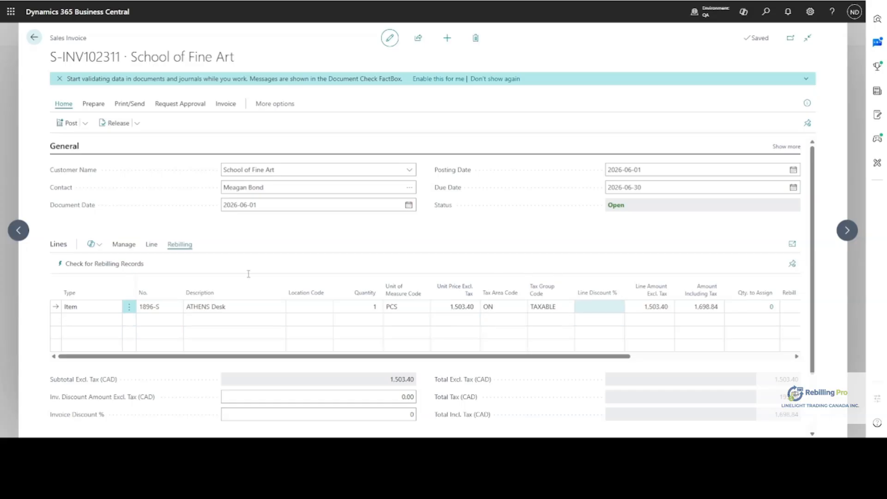
click(99, 267)
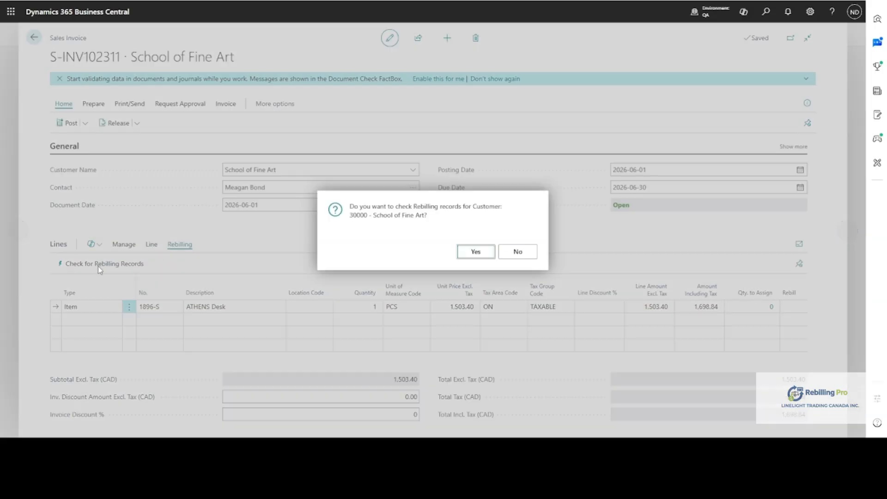
click(470, 252)
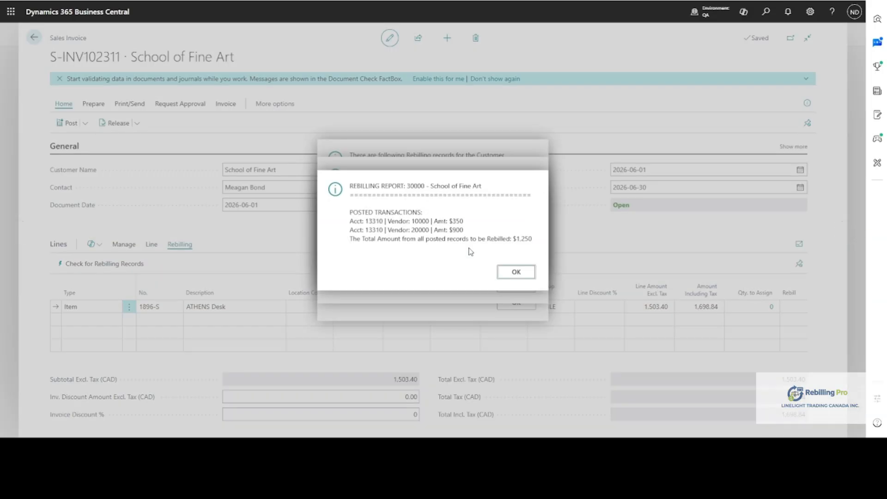
click(516, 272)
click(516, 285)
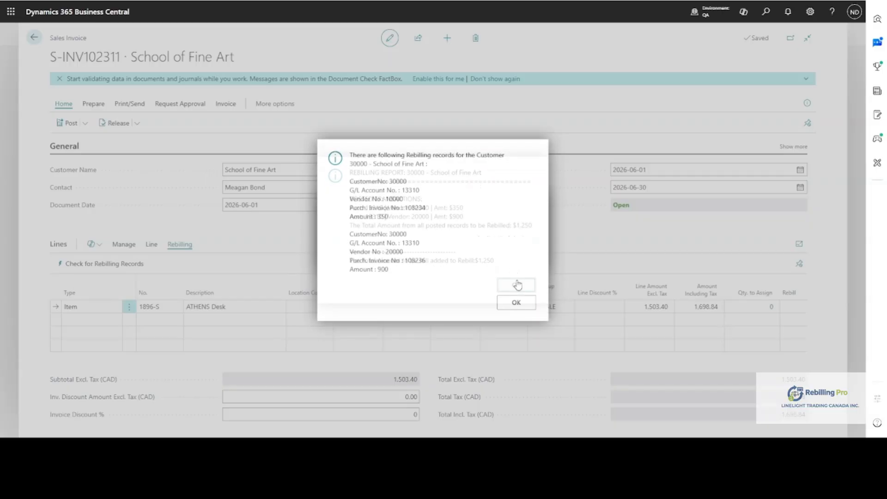
click(516, 304)
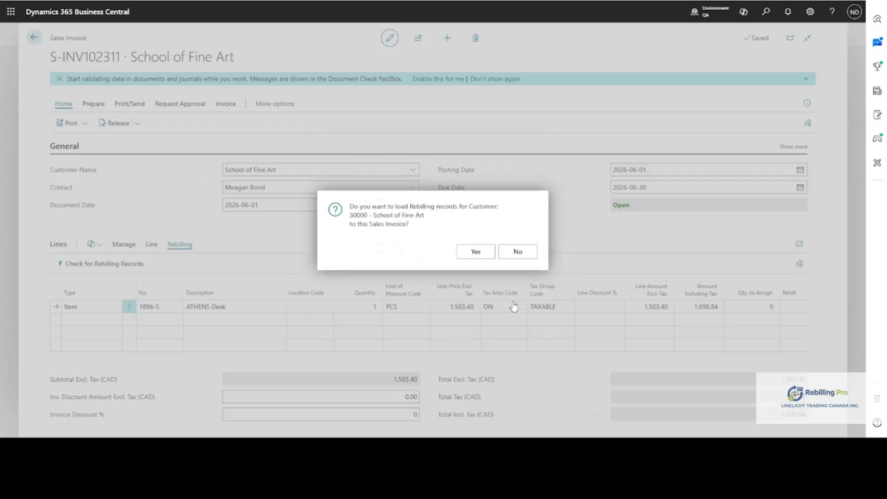
click(475, 254)
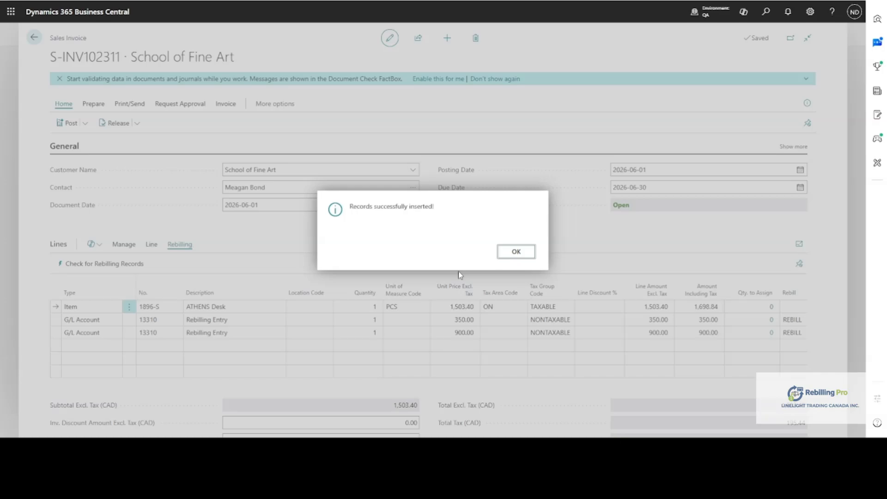
click(516, 254)
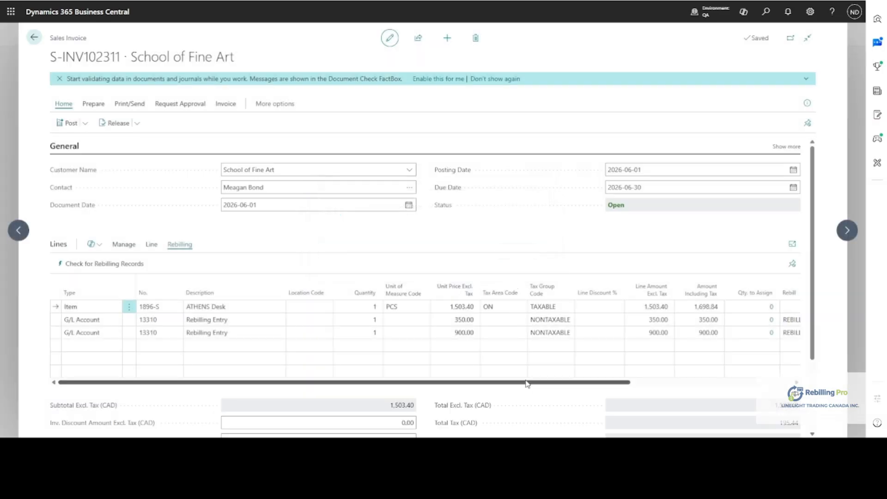
Review the loaded rebilling lines, post the School of Fine Art sales invoice and open the posted document.
drag(527, 383, 697, 384)
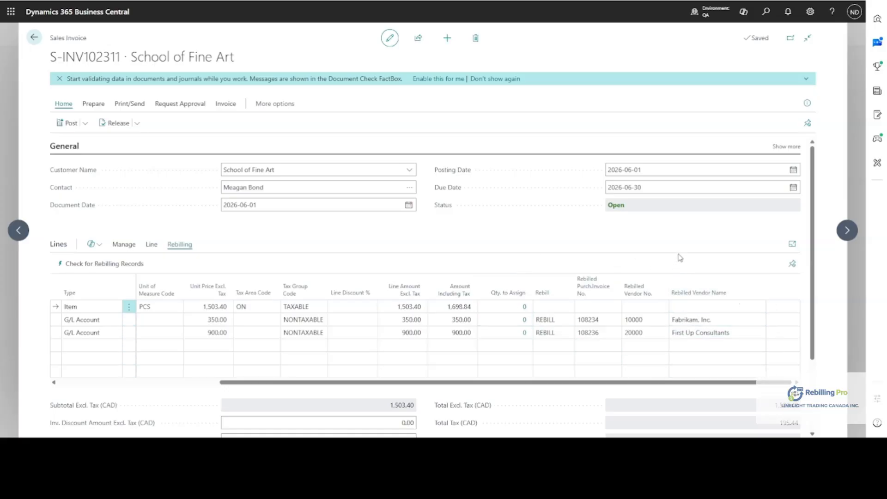
click(786, 146)
click(785, 146)
click(69, 124)
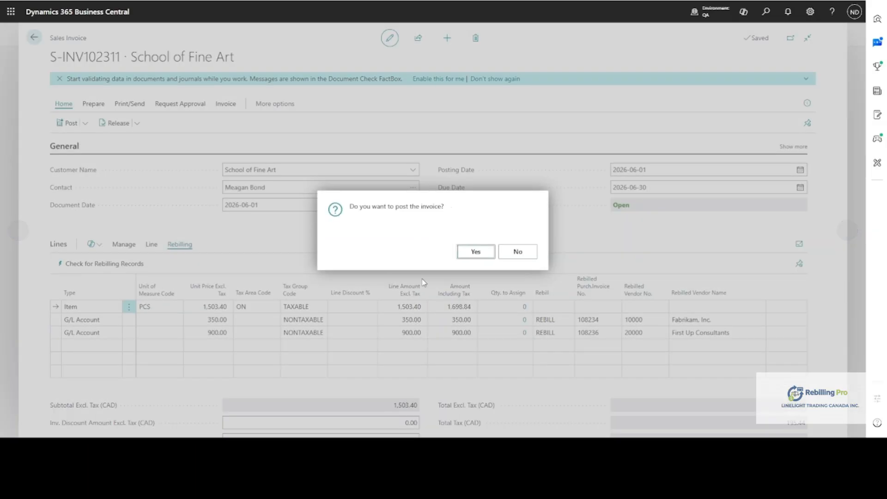
click(473, 252)
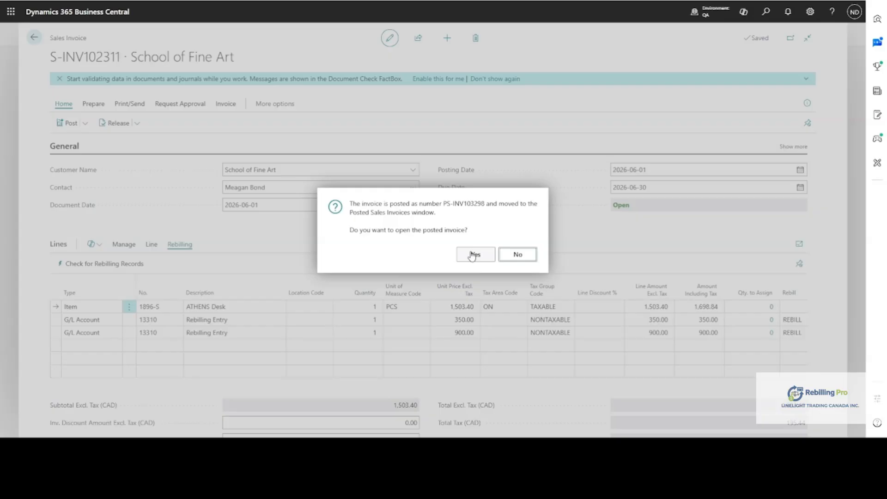
click(471, 255)
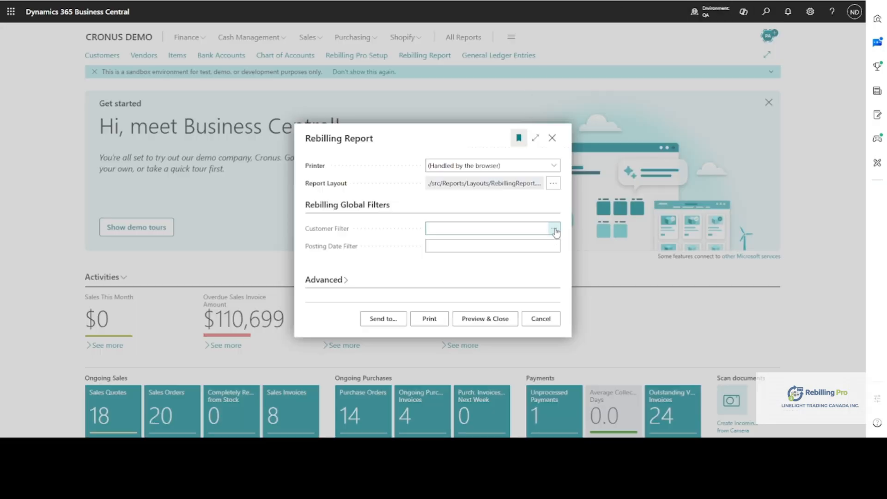
View the customer choices for the Rebilling Report filter without picking one, and examine Adatum Corporation's unposted sales invoice entry in the report.
click(555, 228)
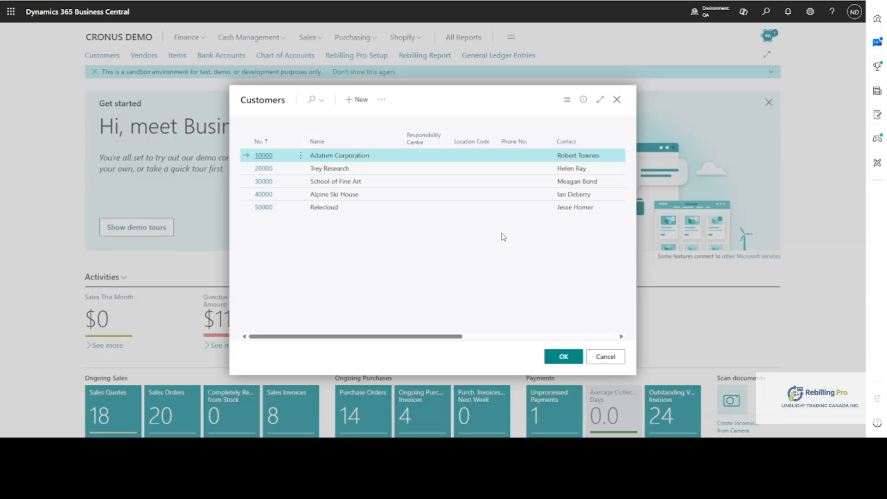
click(606, 355)
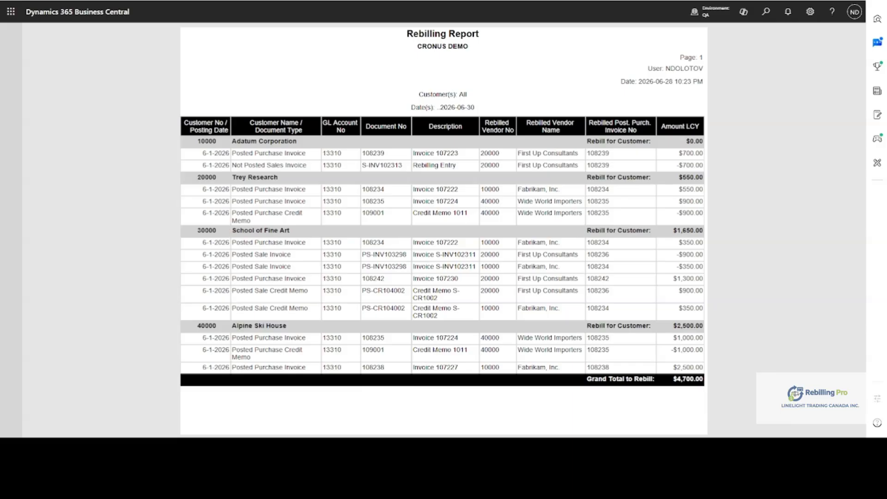
drag(308, 165, 231, 165)
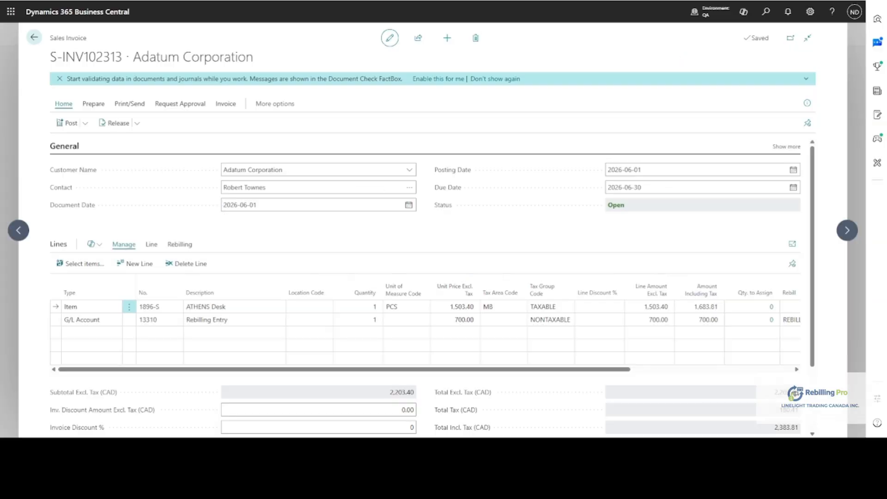
Set the Rebilling Entry line's unit price to 800 in Adatum Corporation's sales invoice and examine that unposted invoice in the Rebilling Report.
click(445, 319)
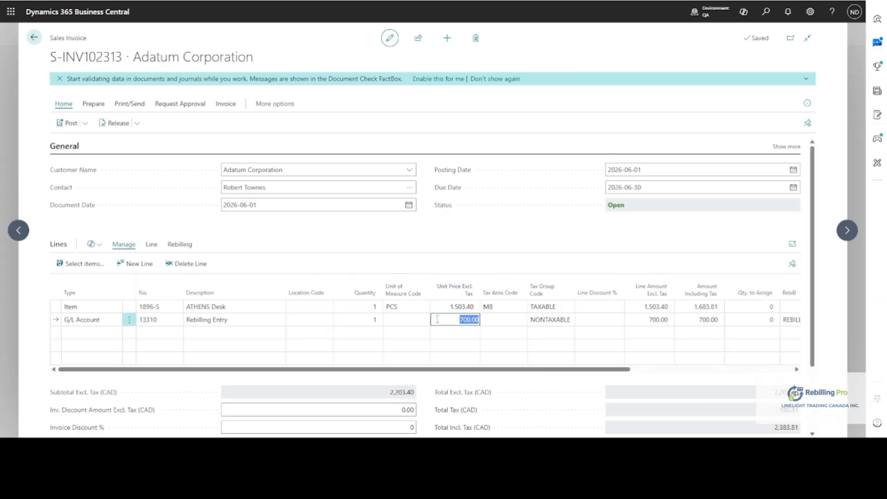
text(800)
key(Tab)
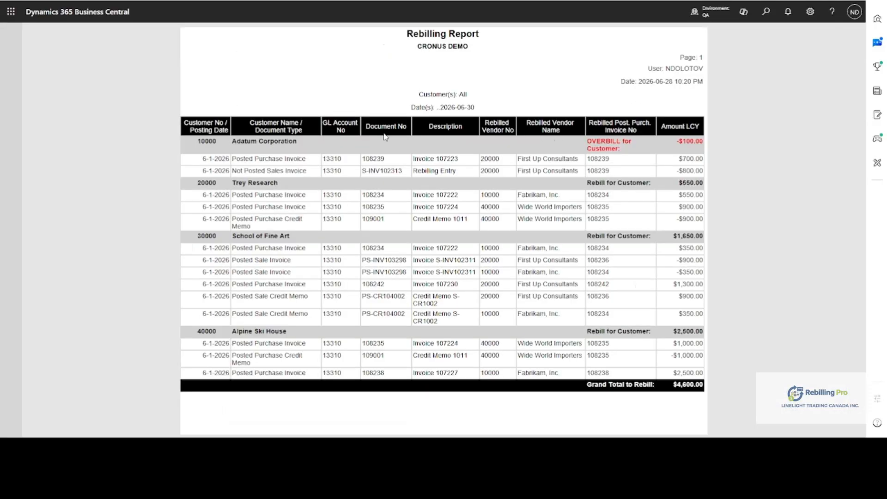
drag(215, 170, 291, 174)
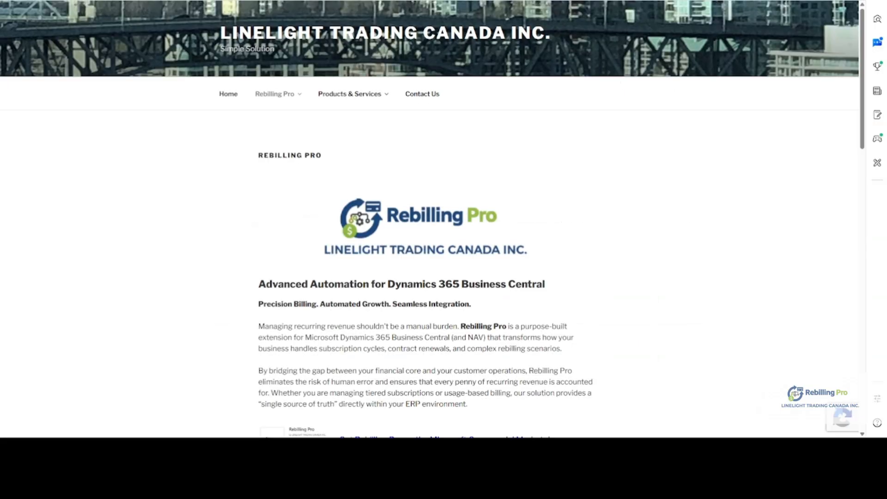
From the Rebilling Pro product web page, open its Microsoft Commercial Marketplace listing and review the overview and key features.
scroll(573, 310, down, 3)
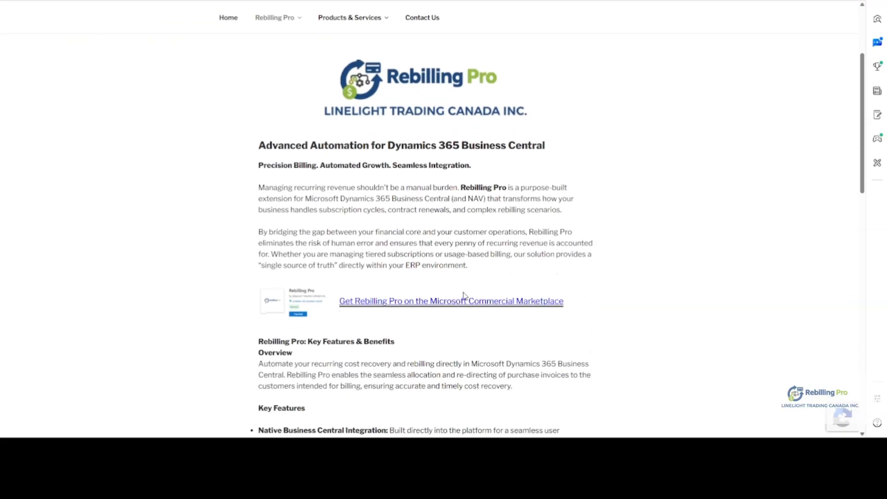
click(468, 305)
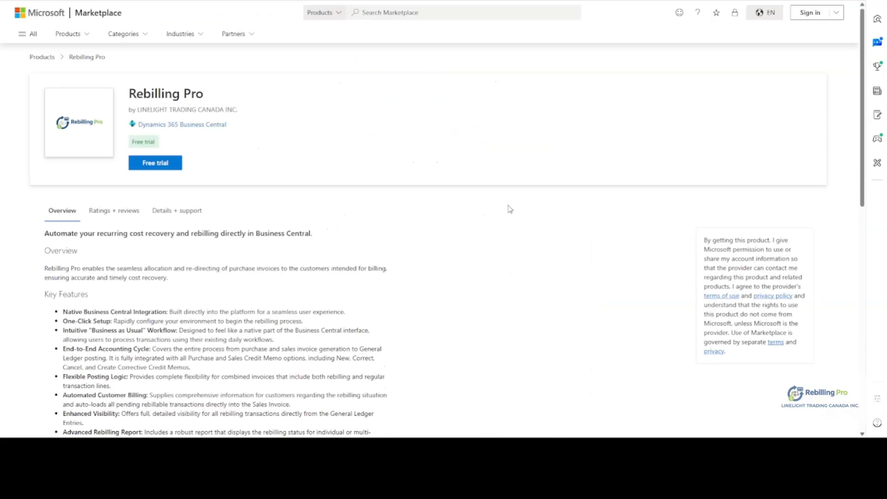
scroll(510, 210, down, 5)
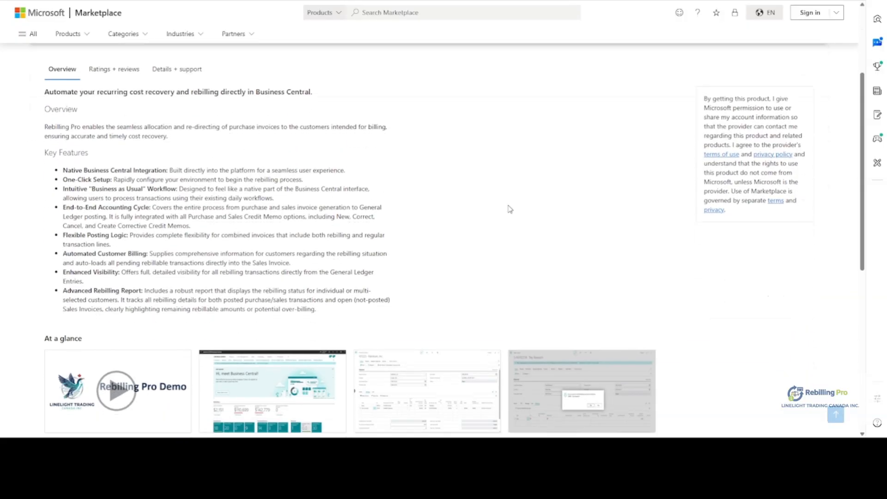
scroll(510, 209, down, 2)
scroll(509, 209, up, 6)
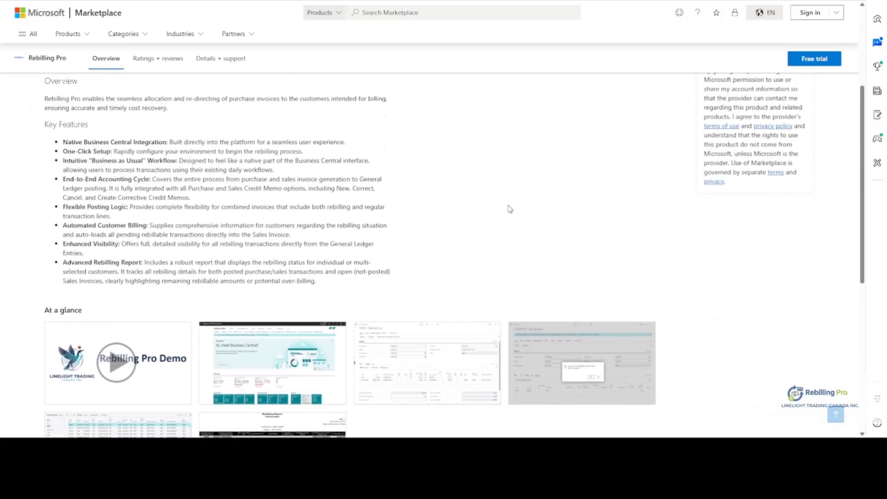
scroll(510, 209, up, 1)
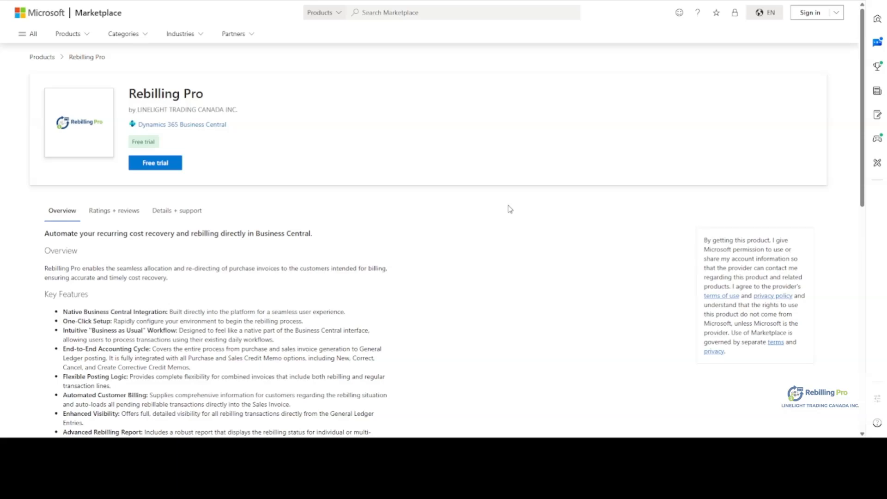